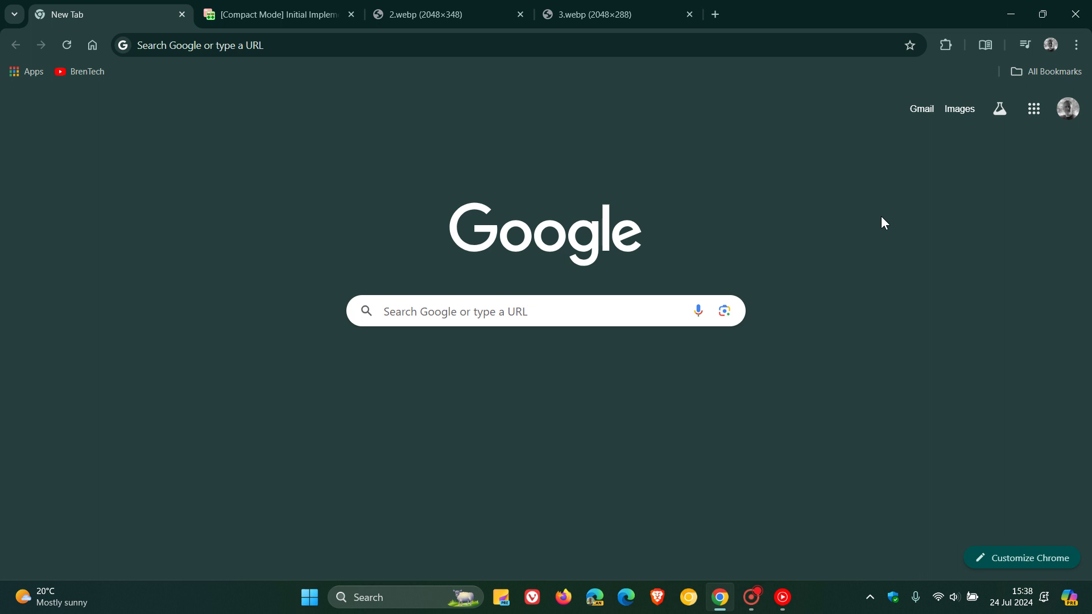
Briefly show the Chrome main menu and the tab search list, dismissing each.
left_click(1076, 44)
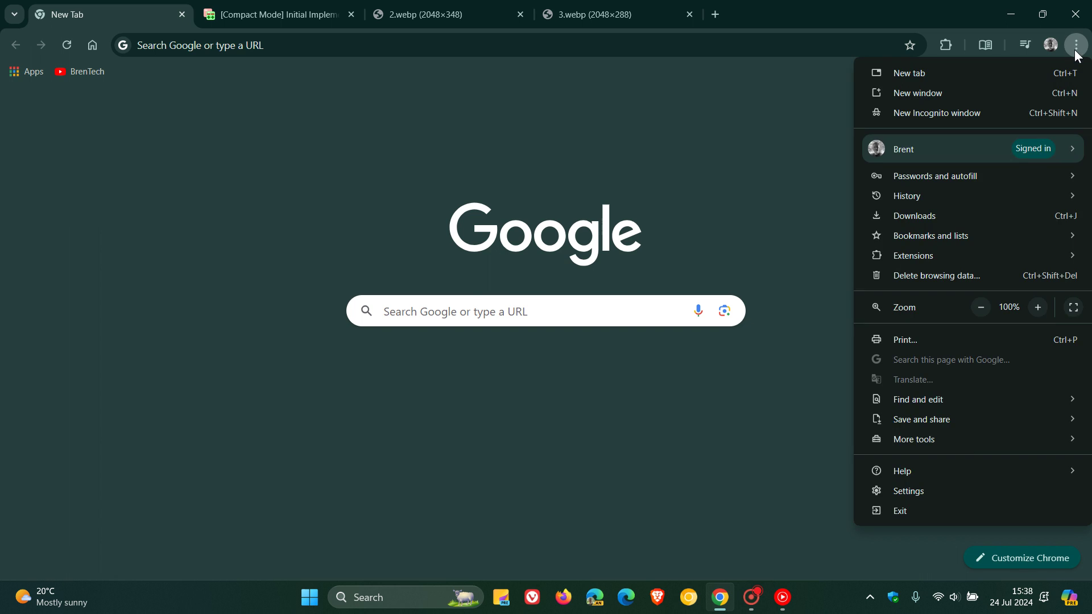
left_click(776, 143)
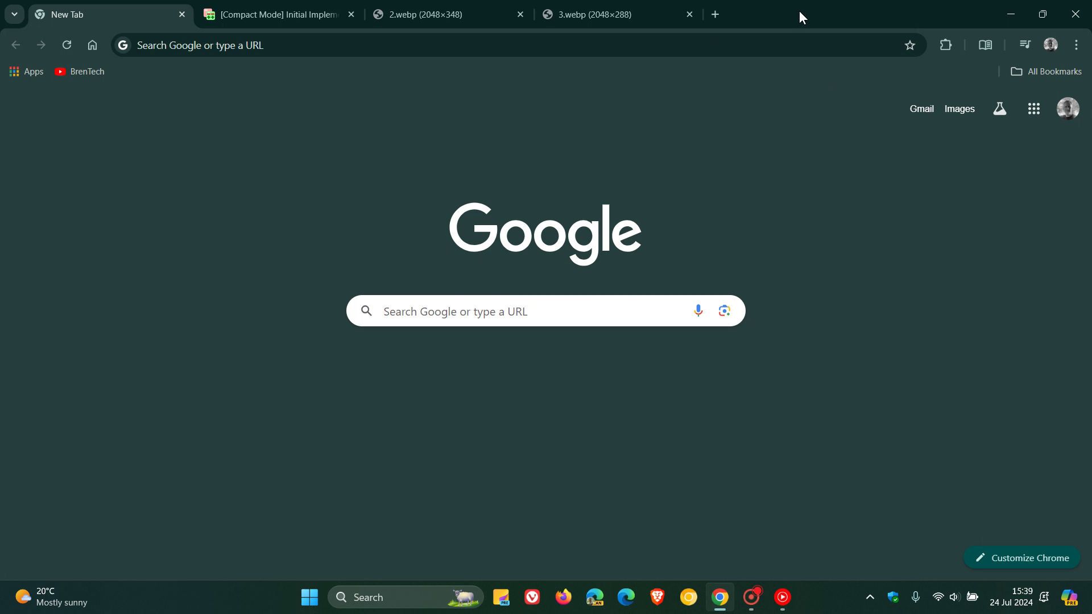
left_click(15, 15)
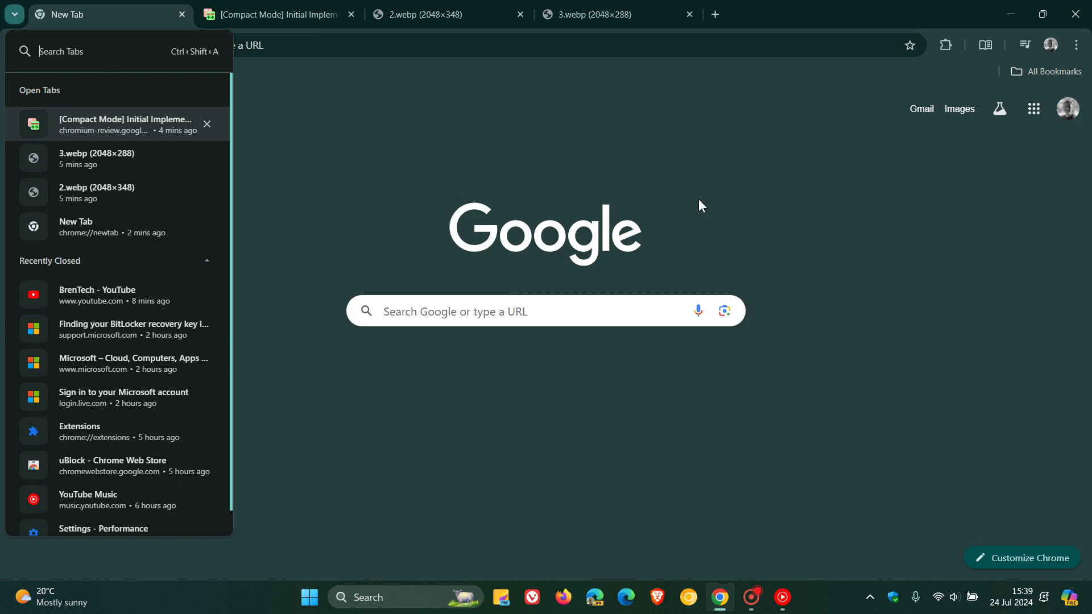
left_click(302, 143)
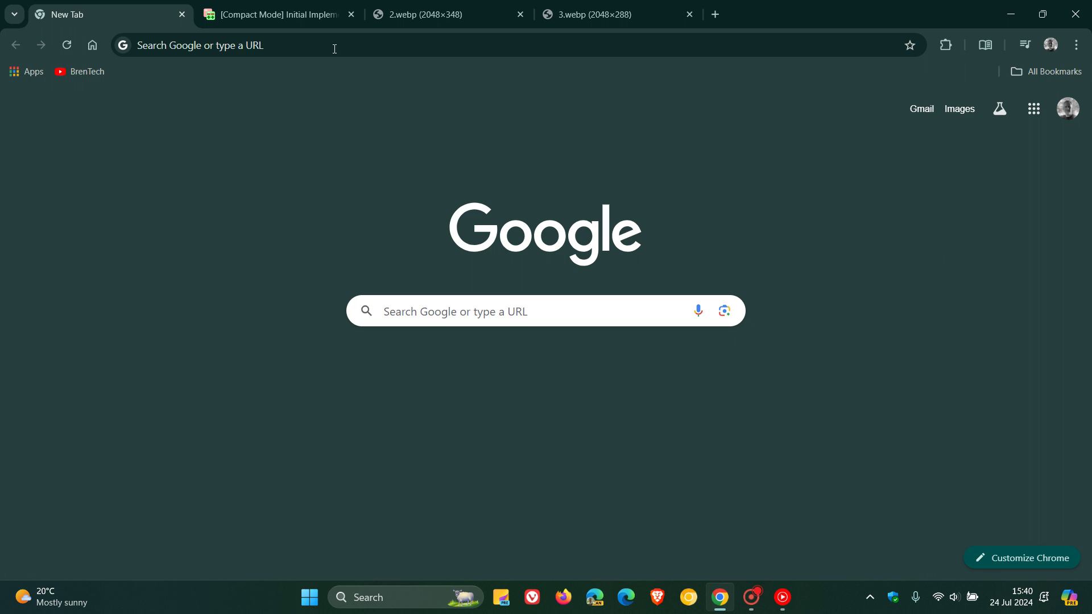
View the Compact Mode review page, then the 2.webp and 3.webp code images.
left_click(302, 19)
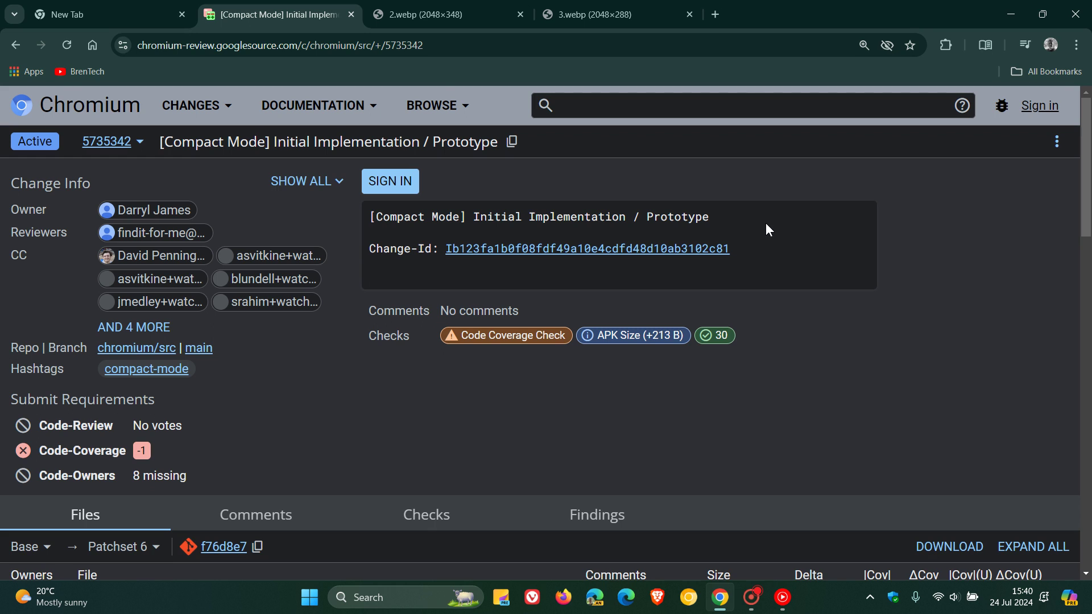
left_click(431, 24)
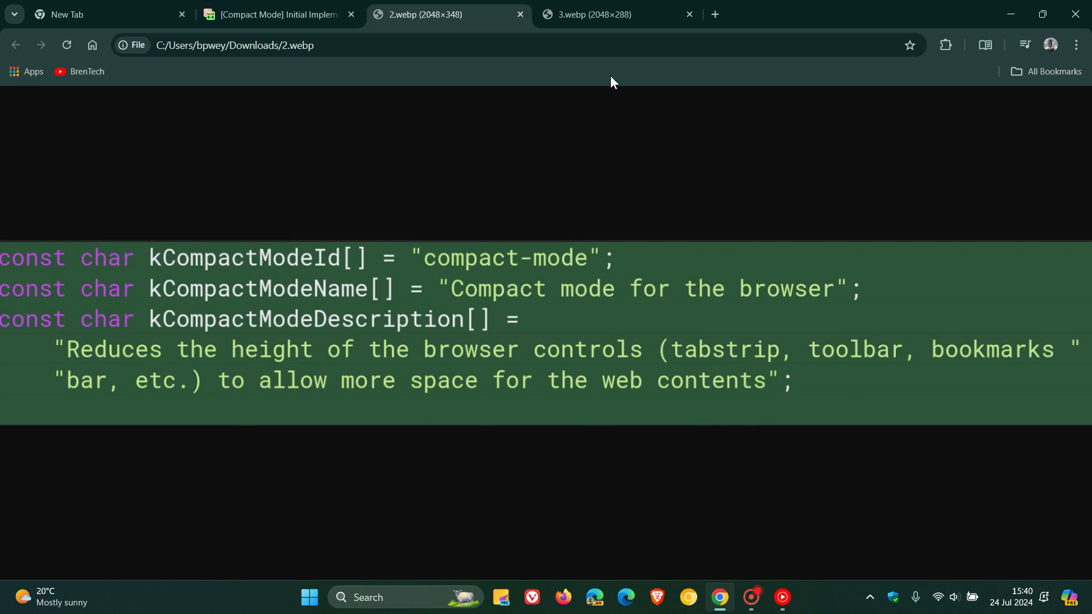
left_click(603, 22)
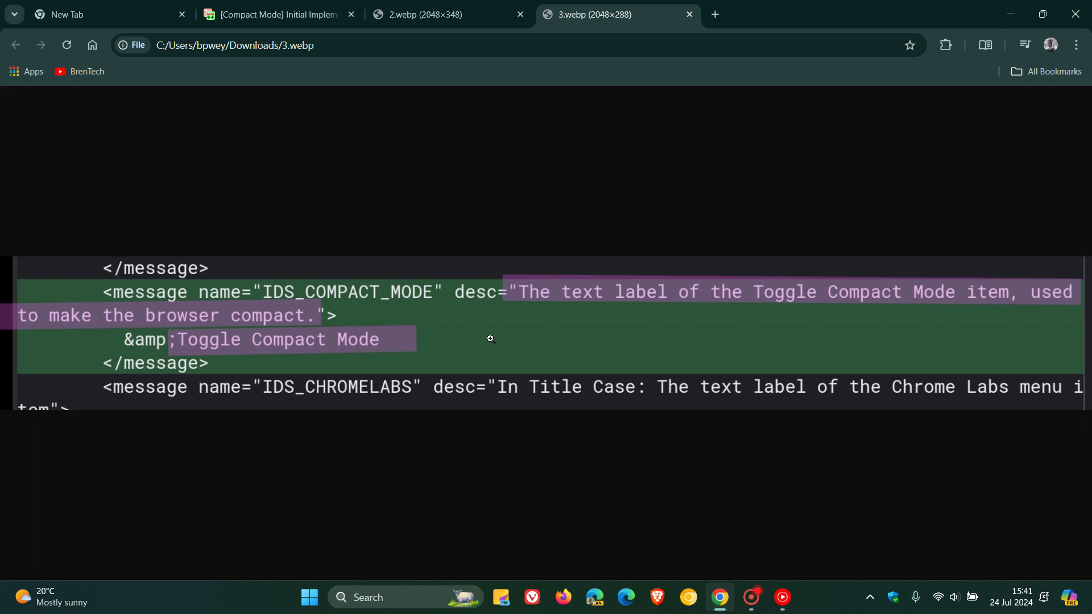
Step back through 2.webp and the Compact Mode review to the New Tab page.
left_click(459, 17)
left_click(299, 19)
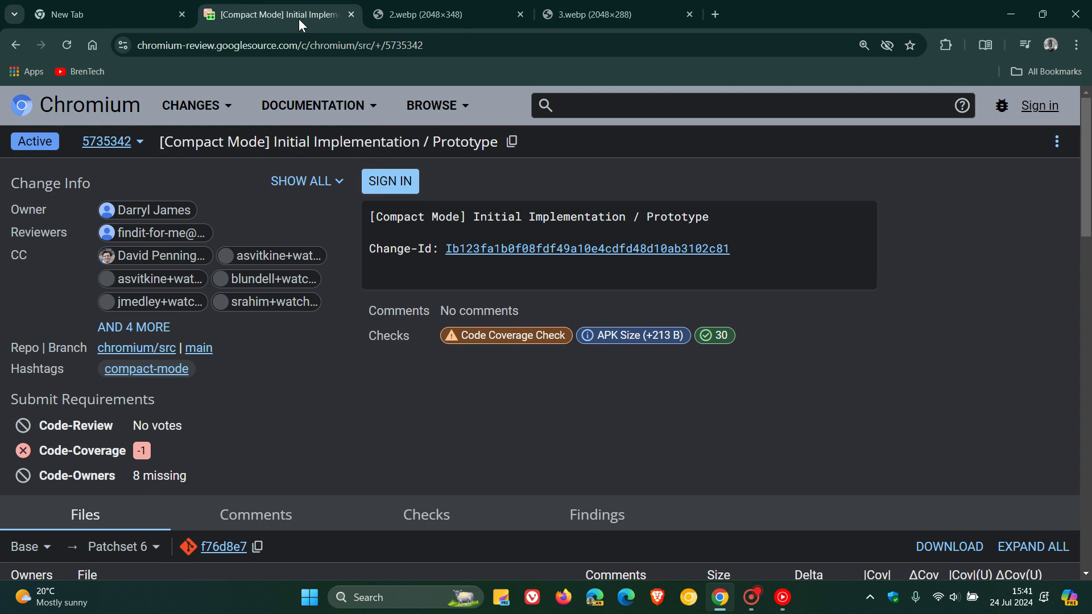
left_click(123, 15)
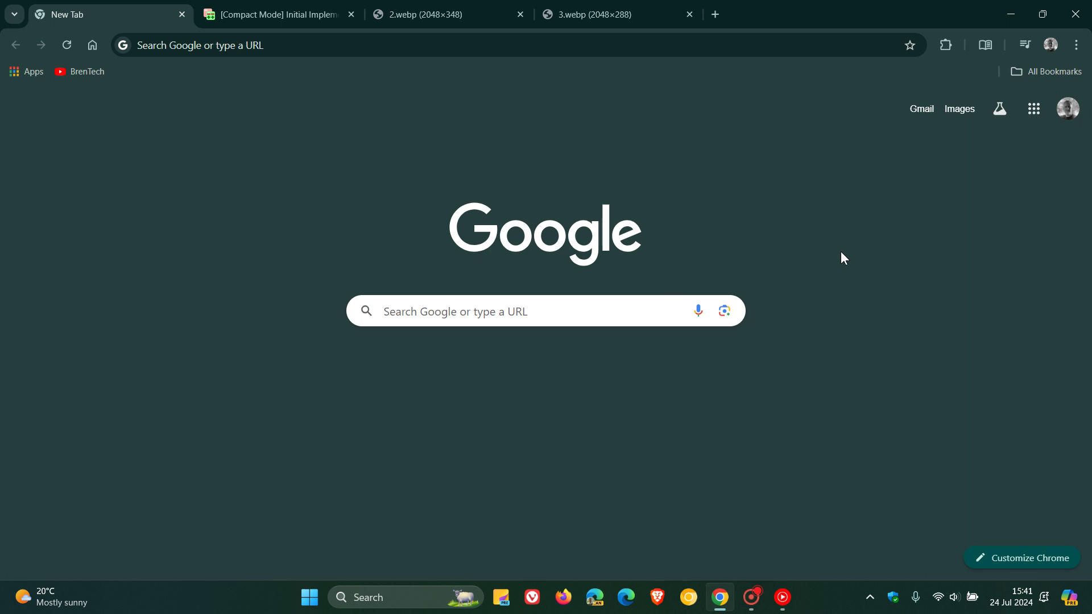